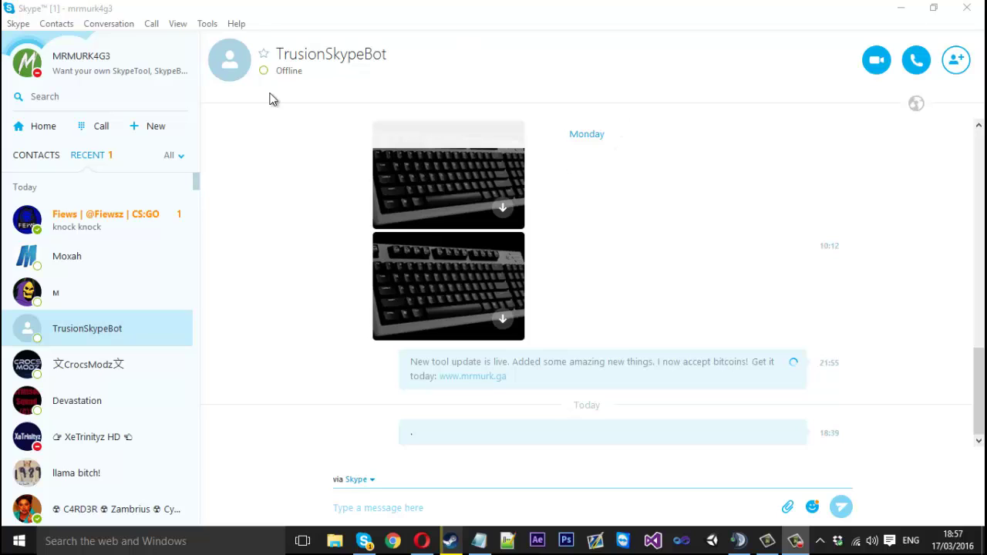
Open the Skype language file for editing
left_click(206, 24)
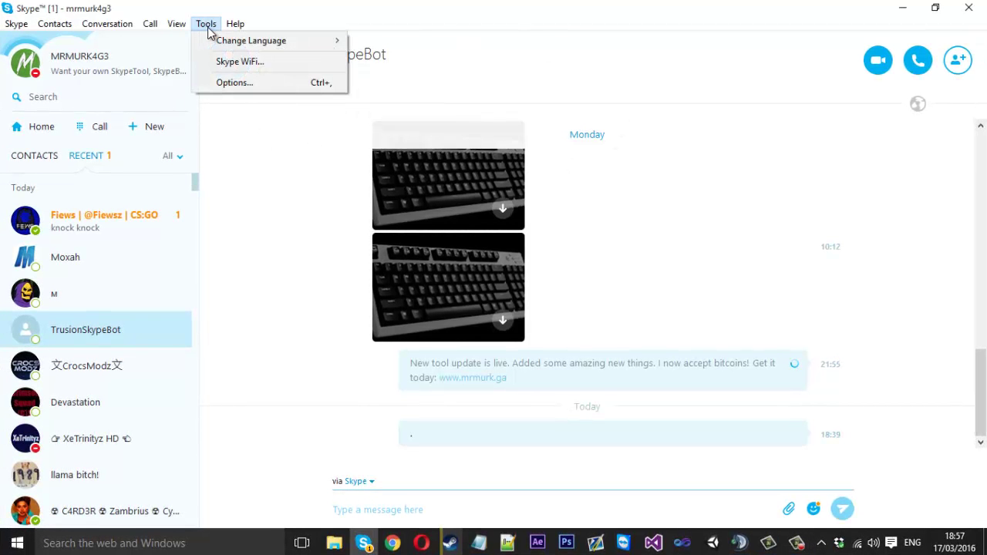
mouse_move(209, 40)
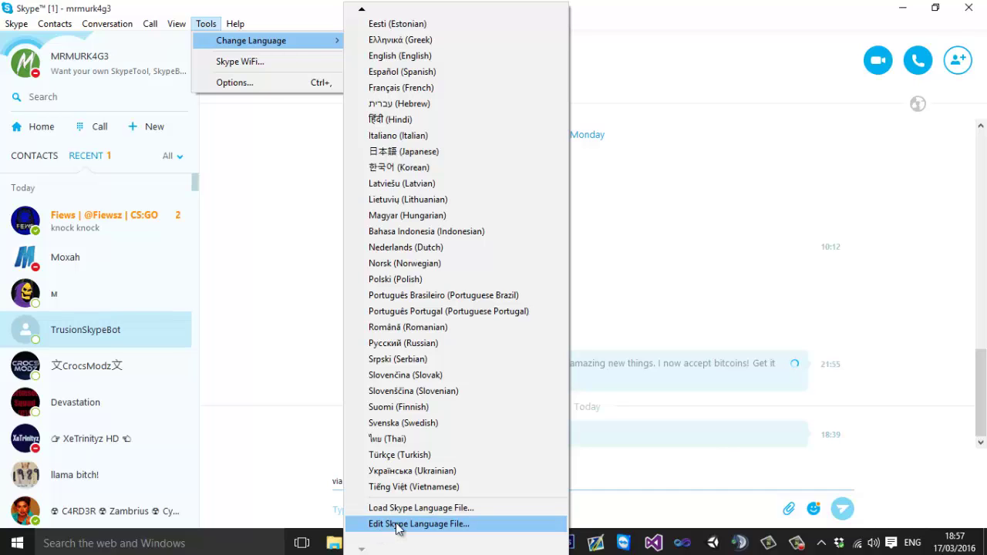
left_click(398, 526)
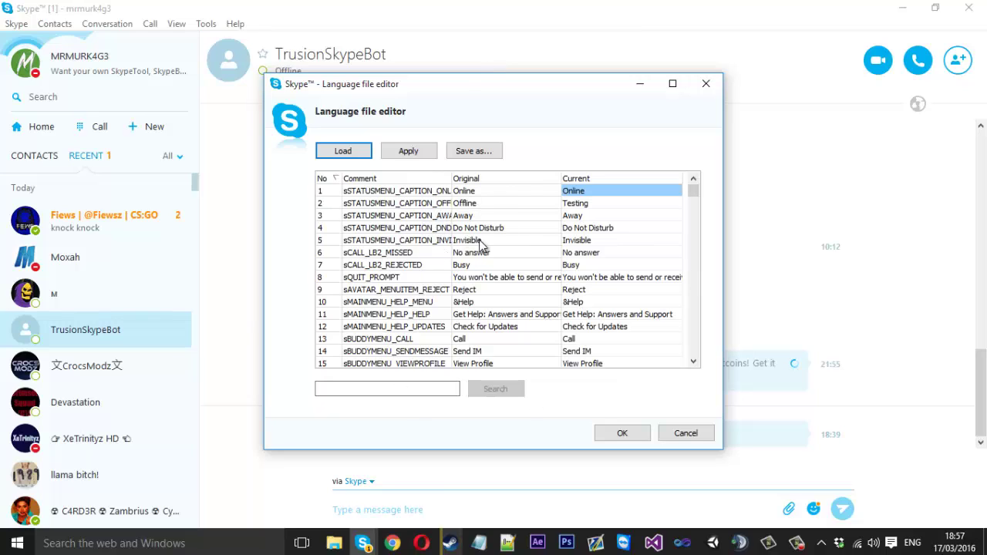
Set the current text of the sSTATUSMENU_CAPTION_OFFLINE string to "Offline"
double_click(580, 207)
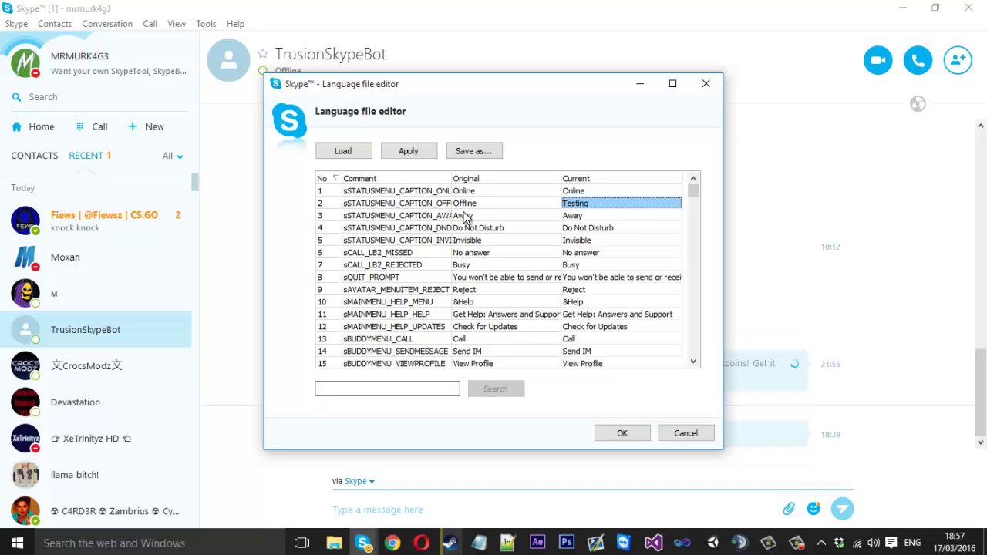
left_click_drag(696, 192, 695, 224)
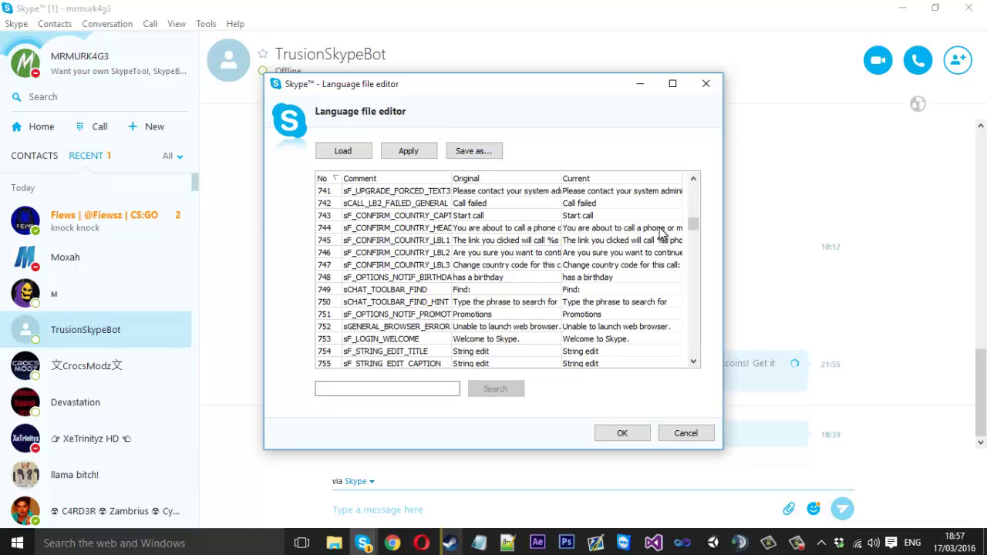
left_click_drag(693, 222, 696, 182)
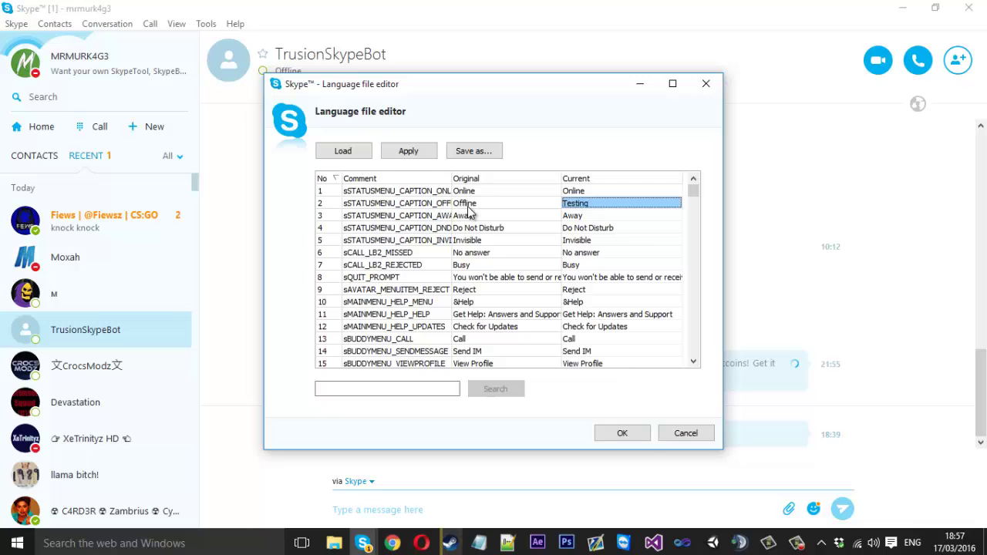
double_click(591, 204)
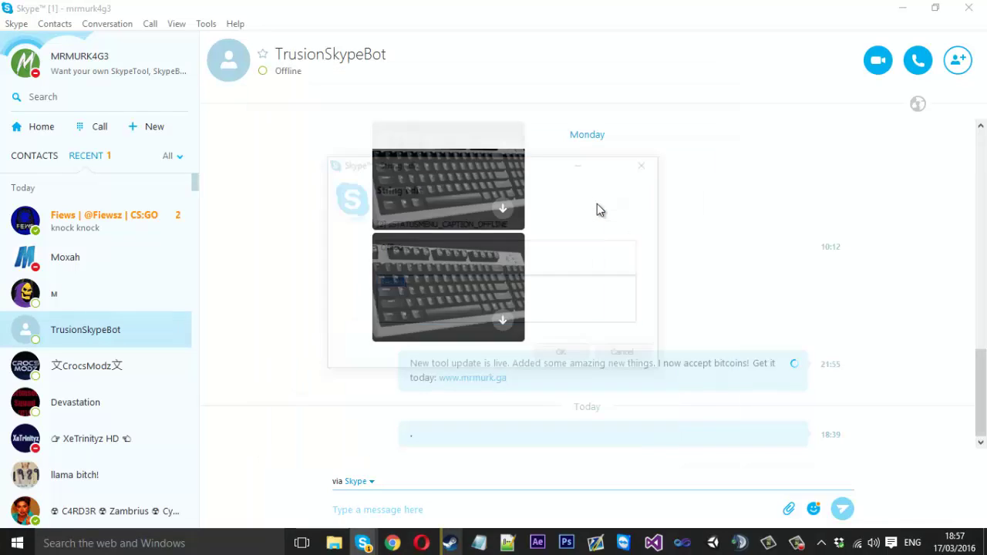
type("Offline")
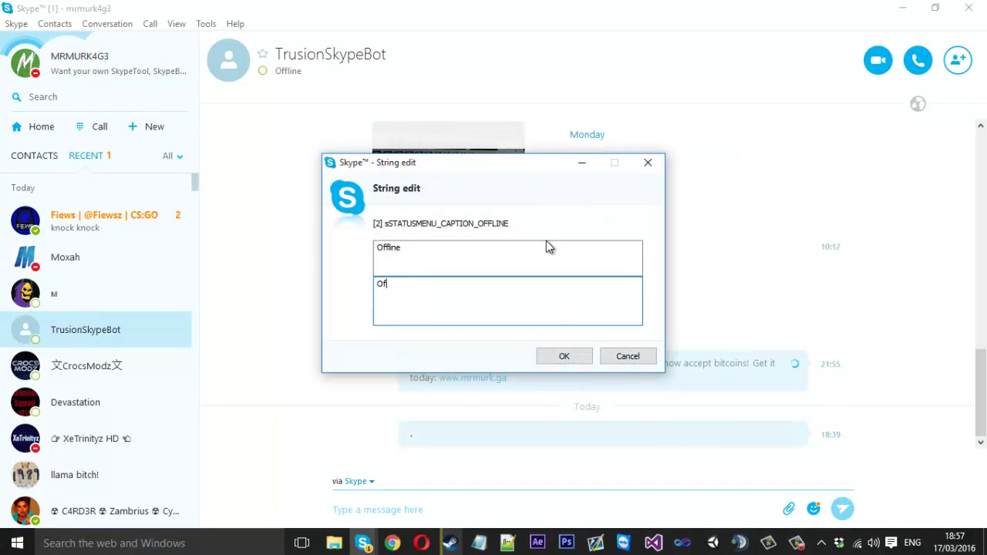
left_click(559, 359)
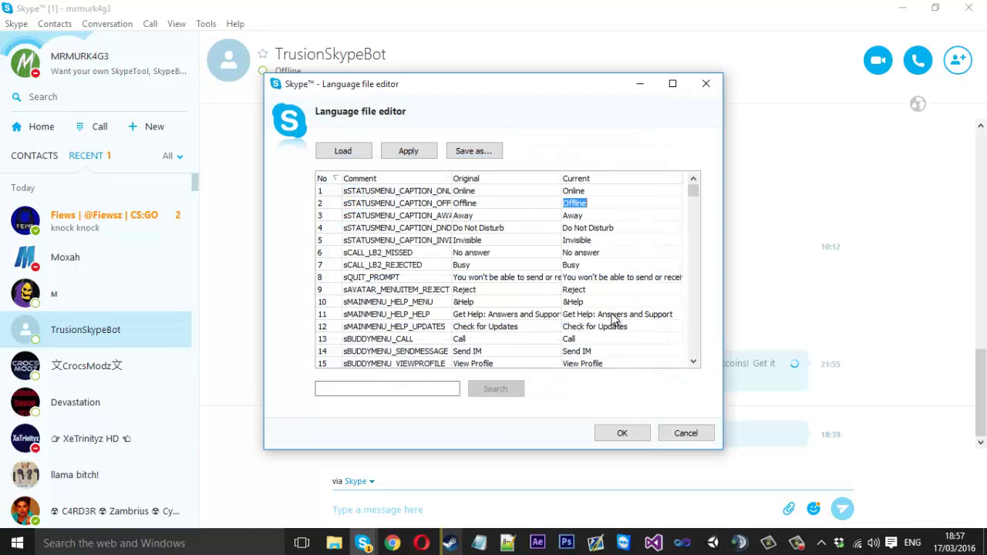
Look through the early entries of the language string list to see which interface texts can be edited
left_click(693, 361)
left_click(693, 362)
left_click(693, 362)
left_click(693, 361)
left_click(693, 362)
left_click(693, 362)
left_click(693, 362)
left_click(693, 361)
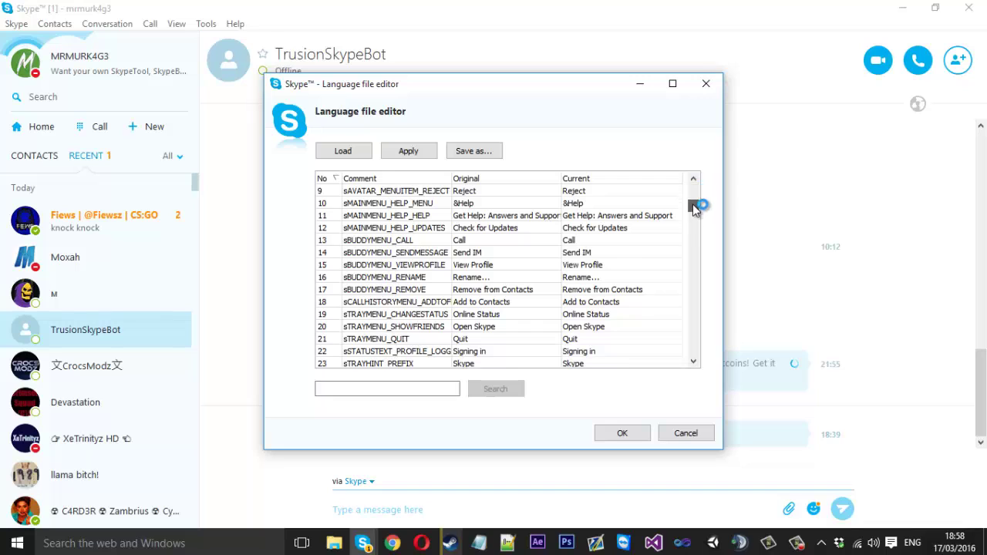
left_click_drag(694, 208, 694, 211)
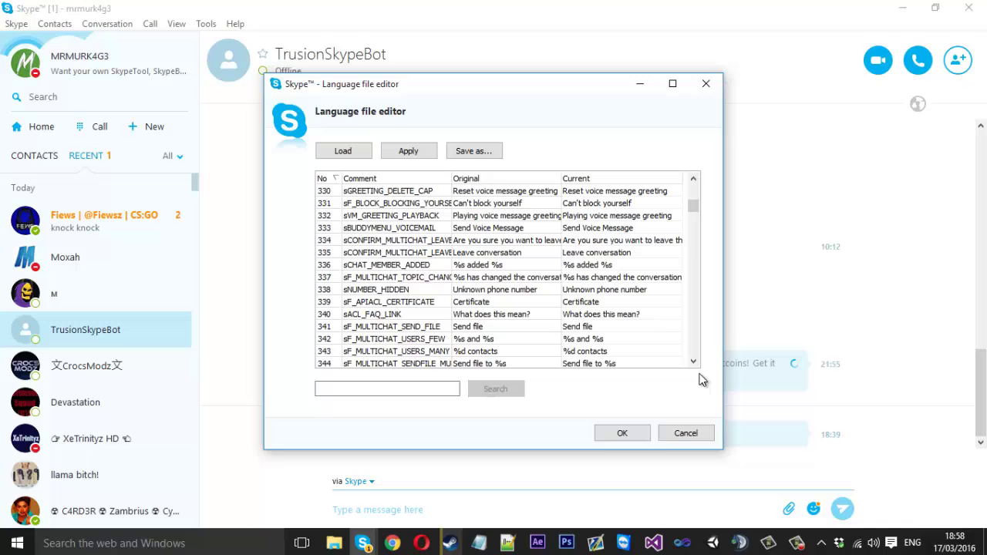
left_click_drag(695, 366, 696, 371)
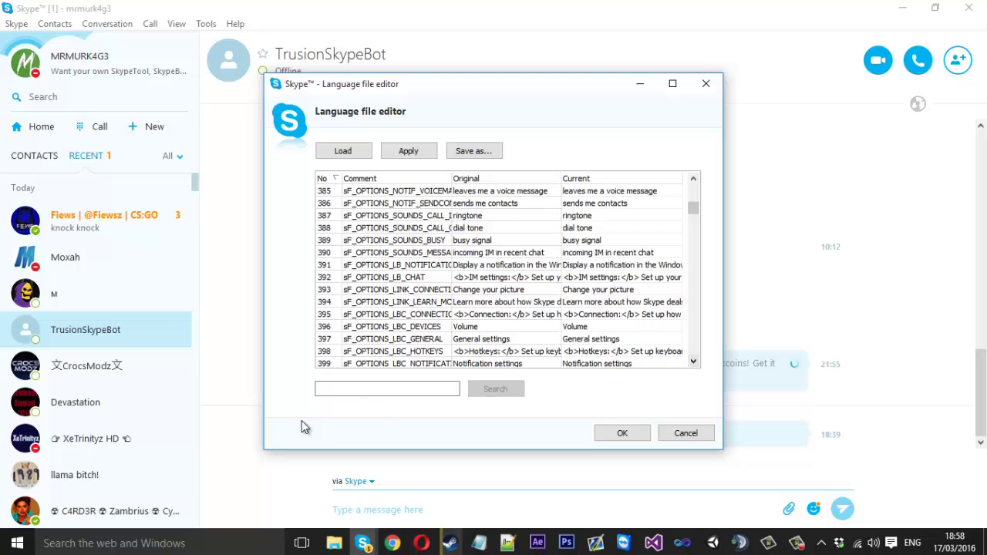
Search for the "Type a message here" string, change its current text to "Choose your message" and apply it
left_click(380, 390)
type("Typ")
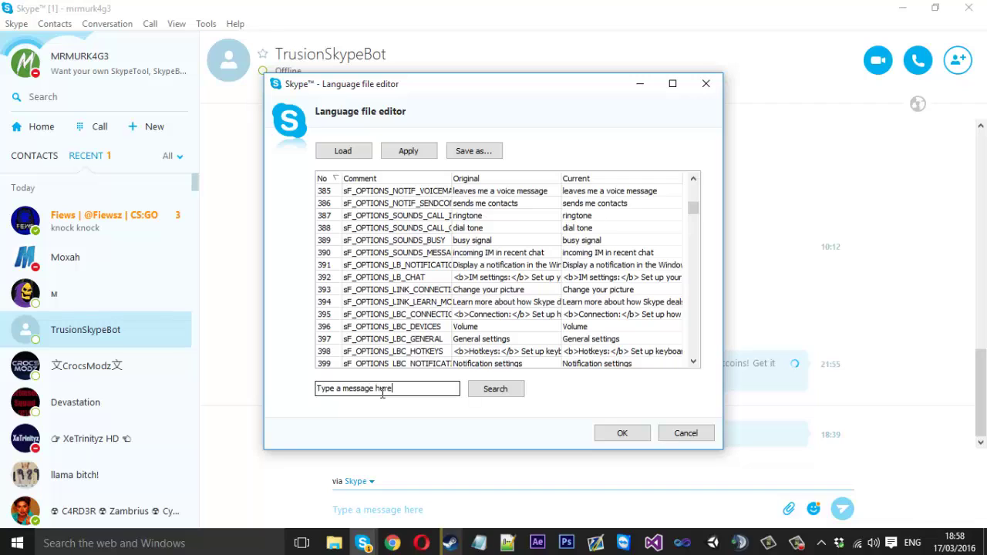
type("e a message here")
left_click(509, 390)
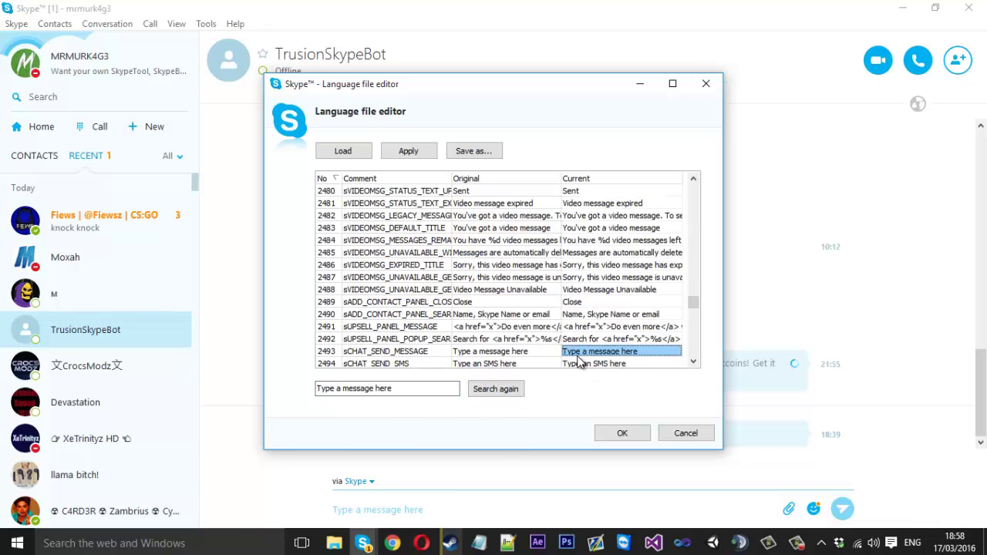
key("Escape")
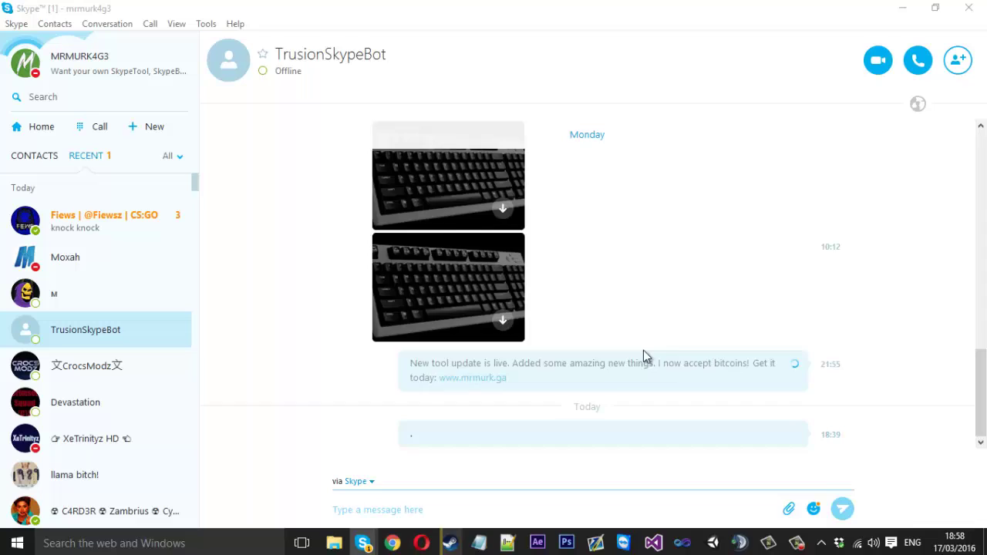
double_click(640, 349)
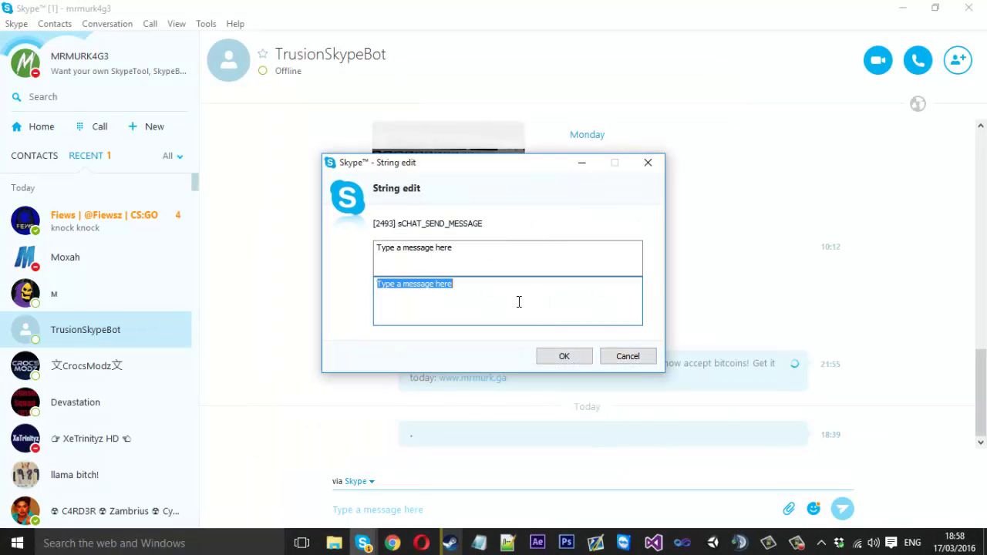
type("Choos")
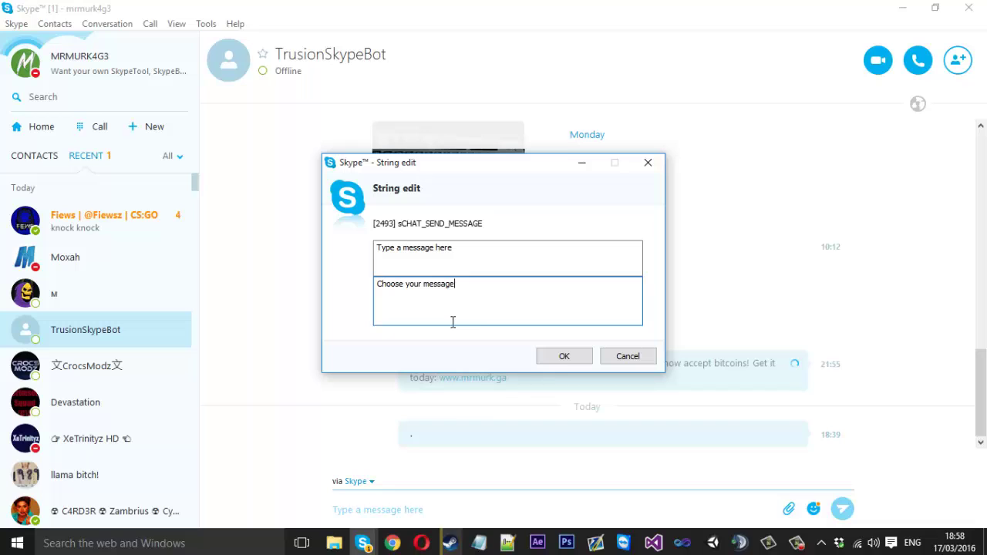
left_click(562, 357)
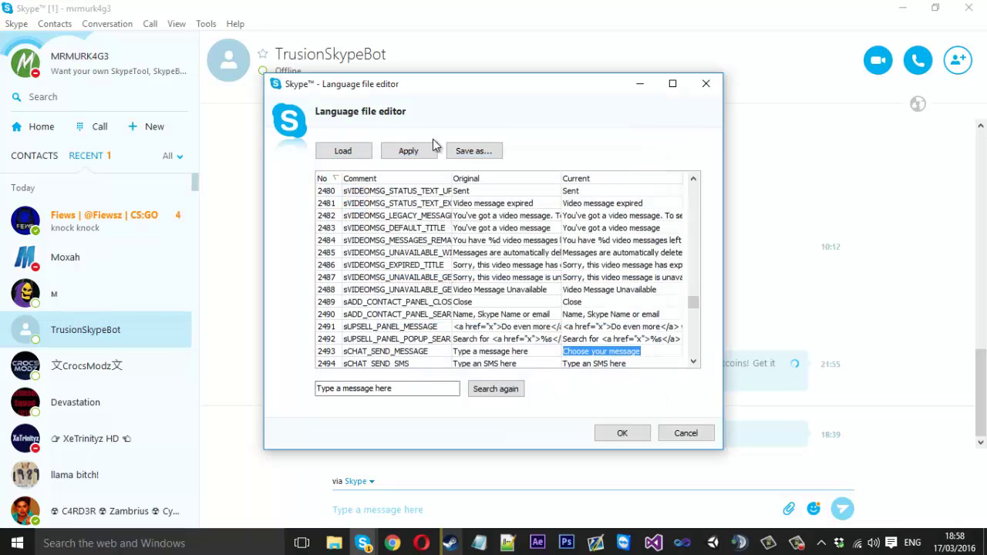
left_click(409, 154)
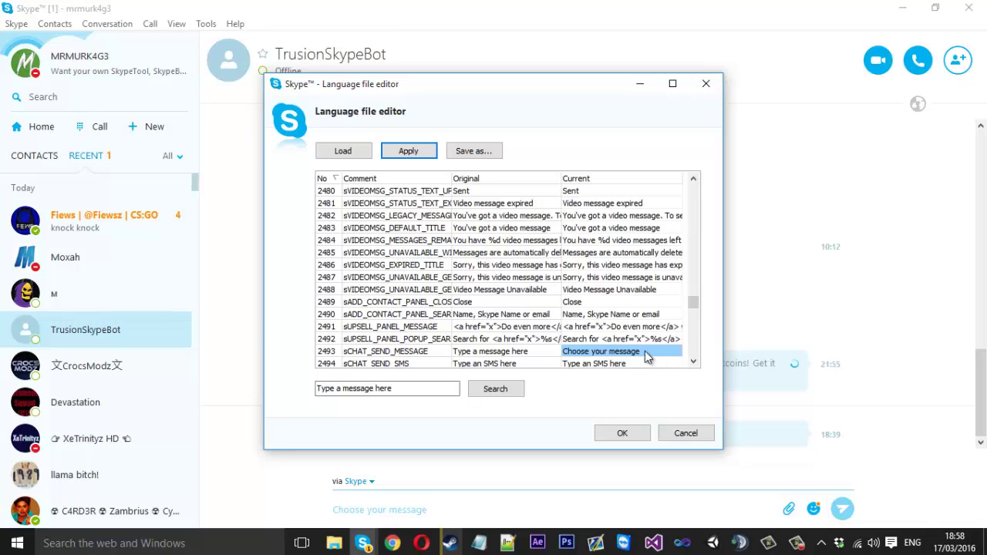
Set the sCHAT_SEND_MESSAGE string back to "Type a message here" and apply the change
left_click(639, 353)
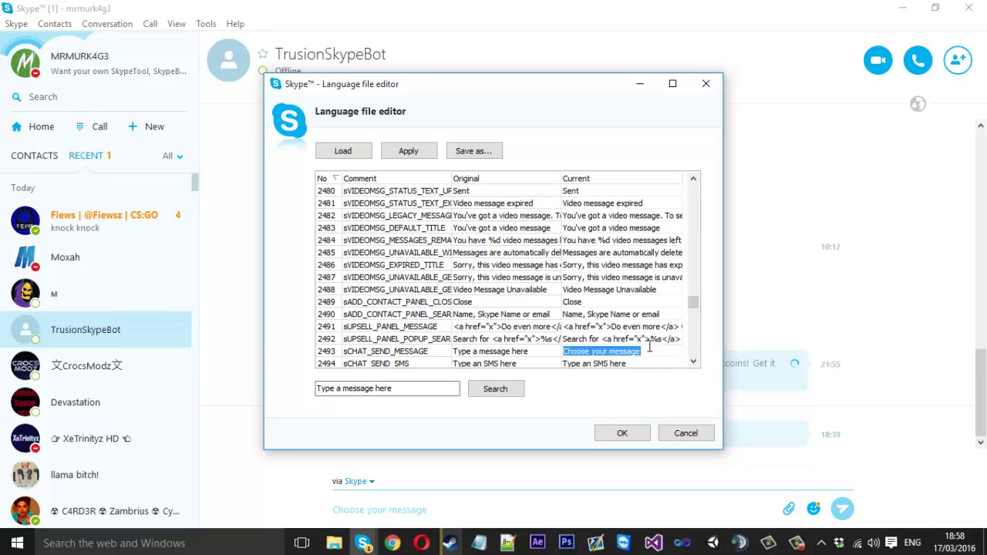
type("Type")
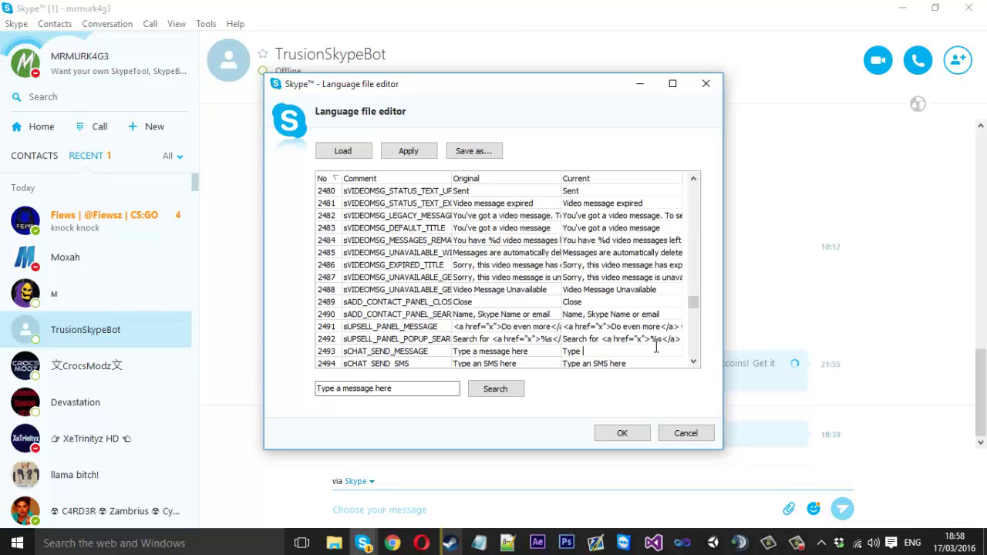
type(" a message here")
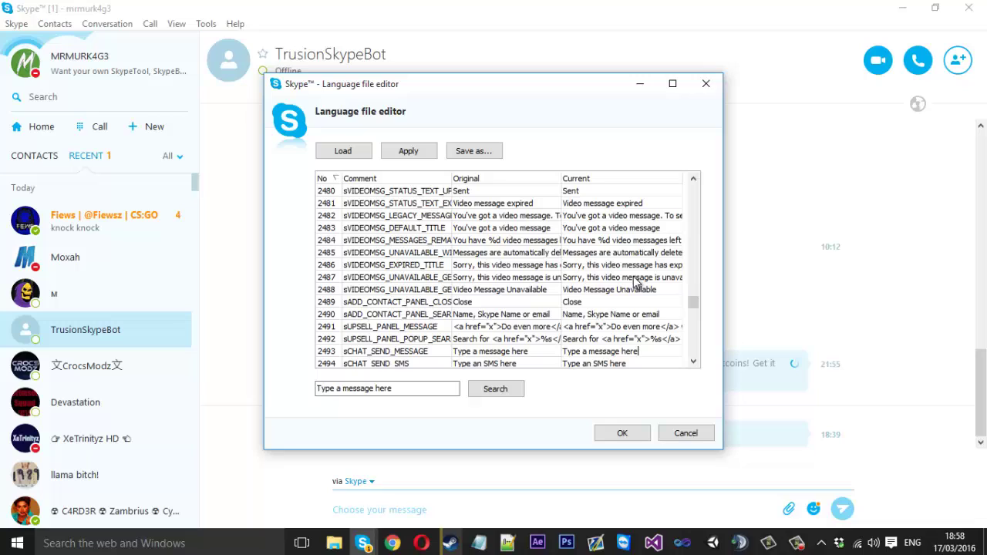
left_click(425, 150)
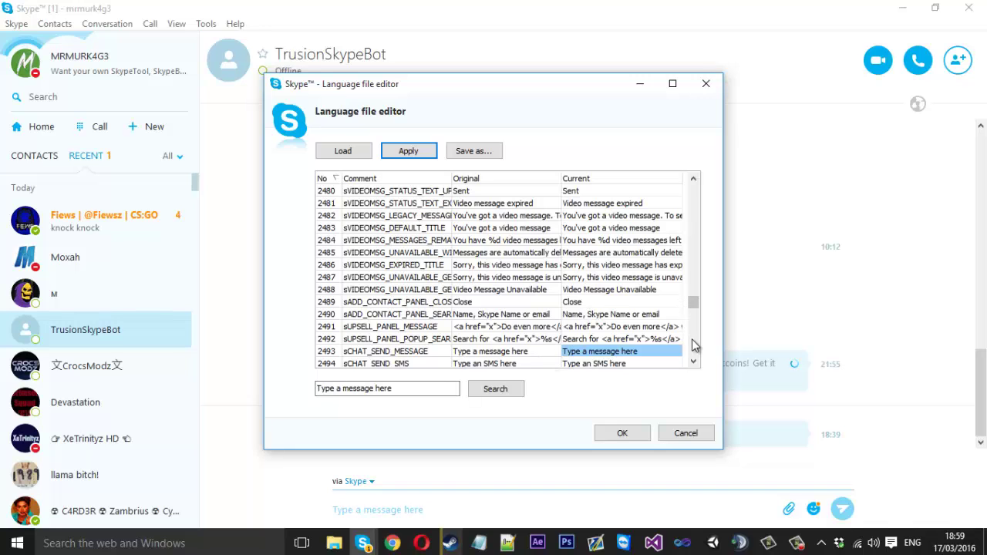
Examine the language strings that follow the sCHAT_SEND_MESSAGE entry
left_click(693, 361)
left_click(693, 361)
left_click(693, 361)
left_click(693, 361)
left_click(694, 361)
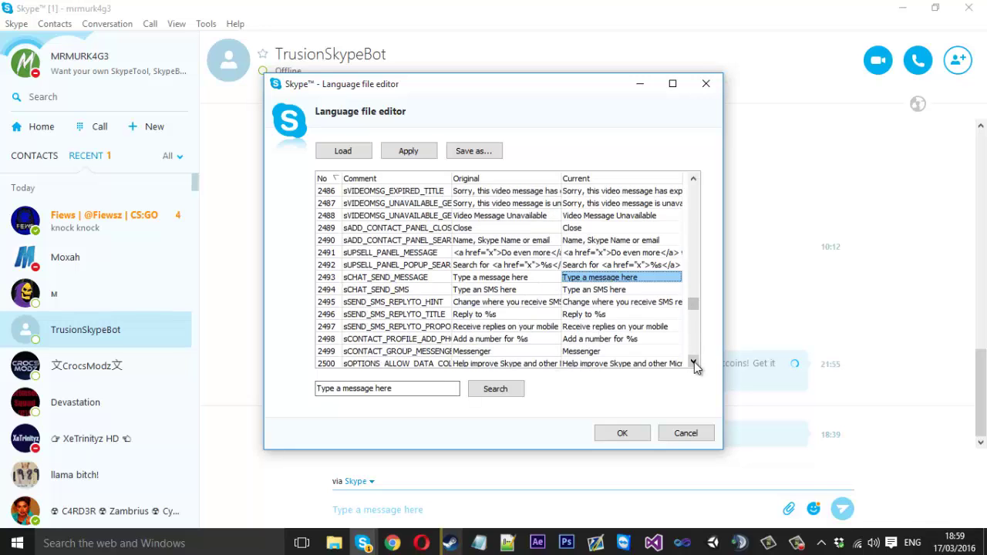
left_click(693, 363)
left_click(693, 363)
left_click(693, 362)
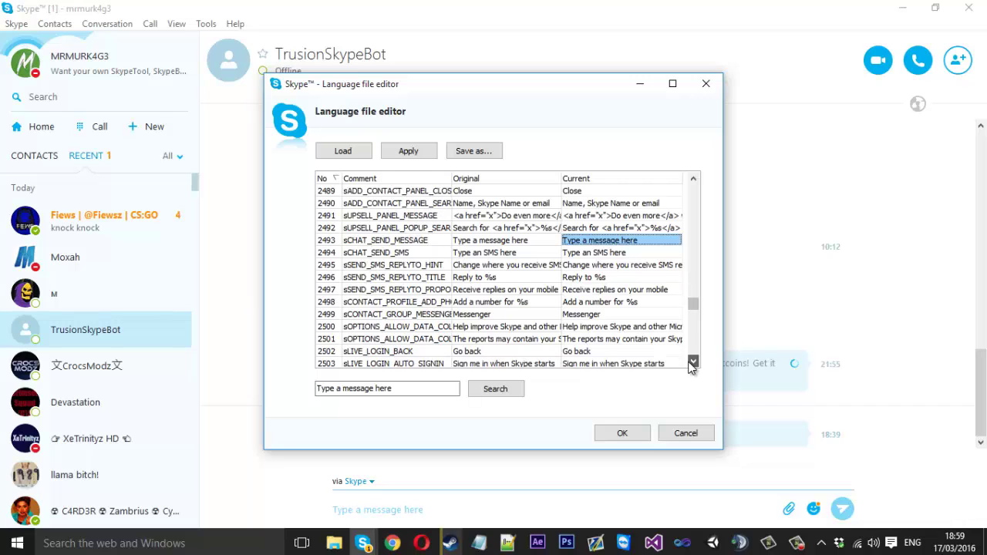
left_click(693, 363)
left_click(694, 363)
left_click(694, 362)
left_click(692, 362)
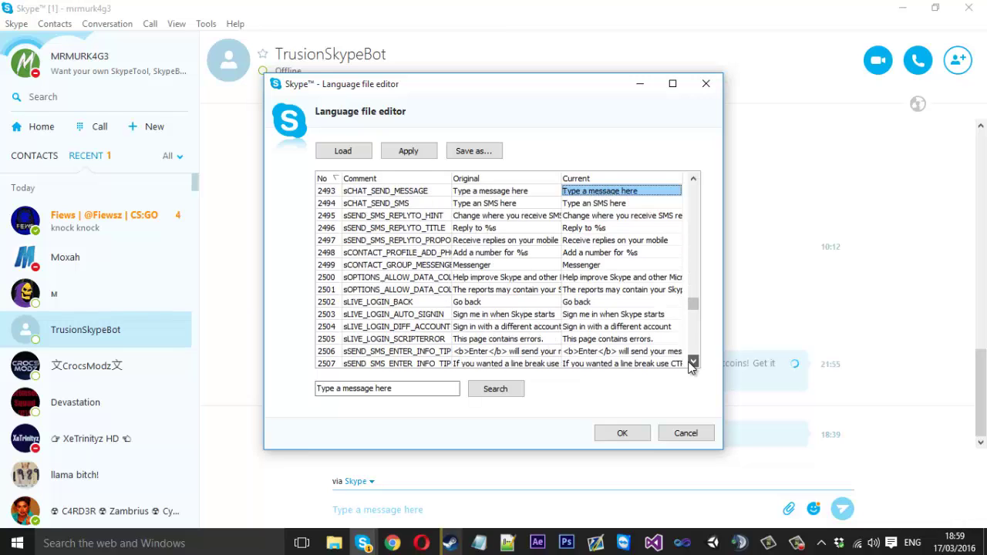
left_click(692, 363)
left_click(692, 363)
left_click(692, 362)
left_click(692, 363)
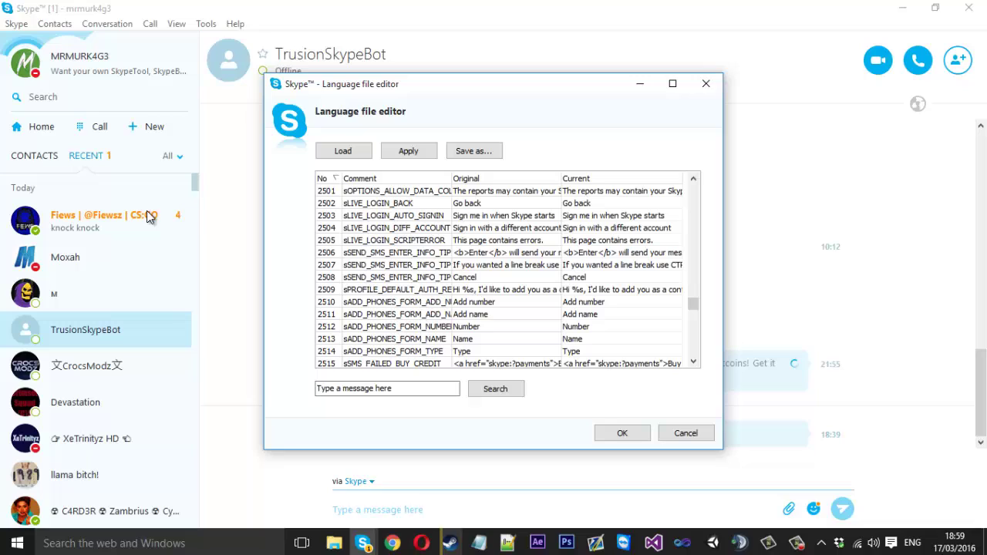
Search the language strings for "Recent", repeating the search until the sRECENTS_LINK_CAPS entry is reached
left_click_drag(397, 394, 263, 390)
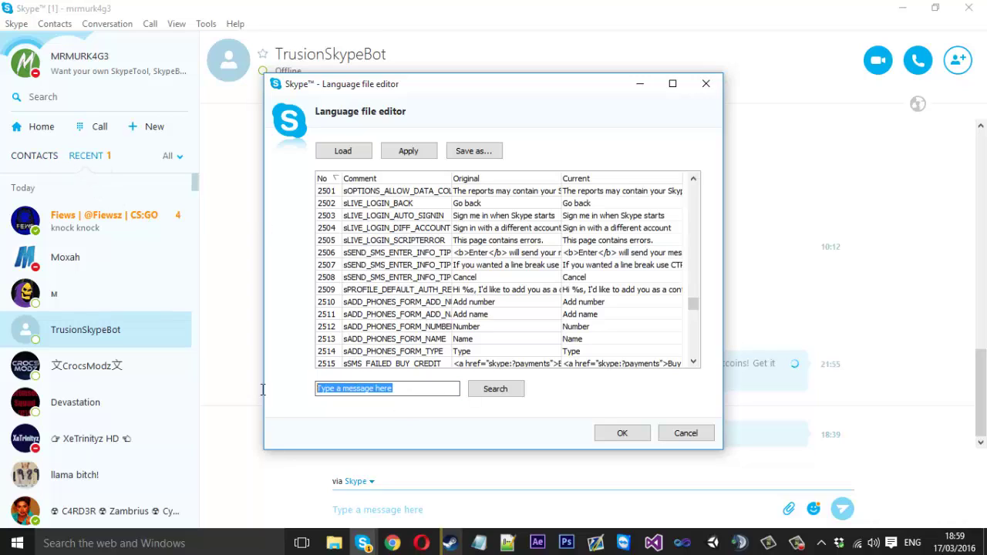
type("R")
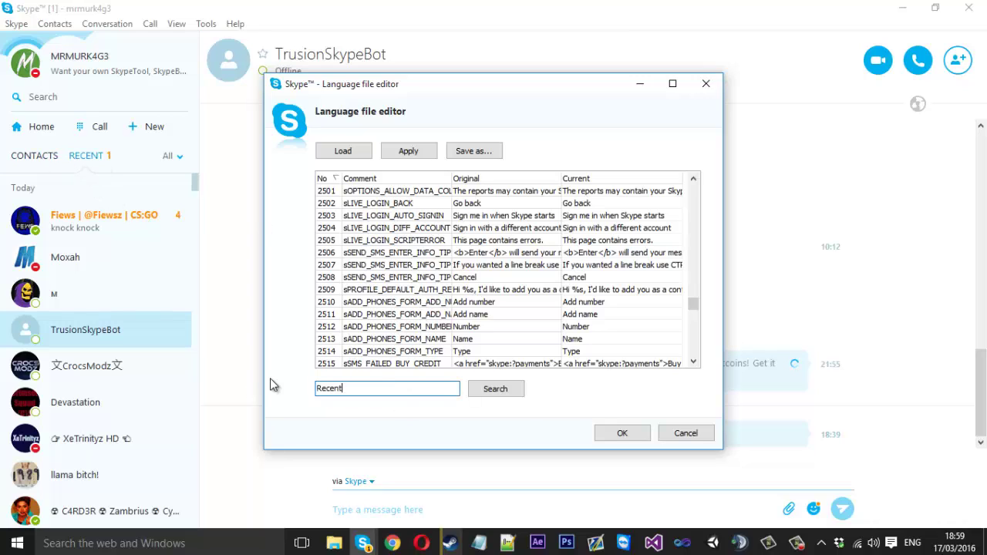
type("ecent")
left_click(486, 389)
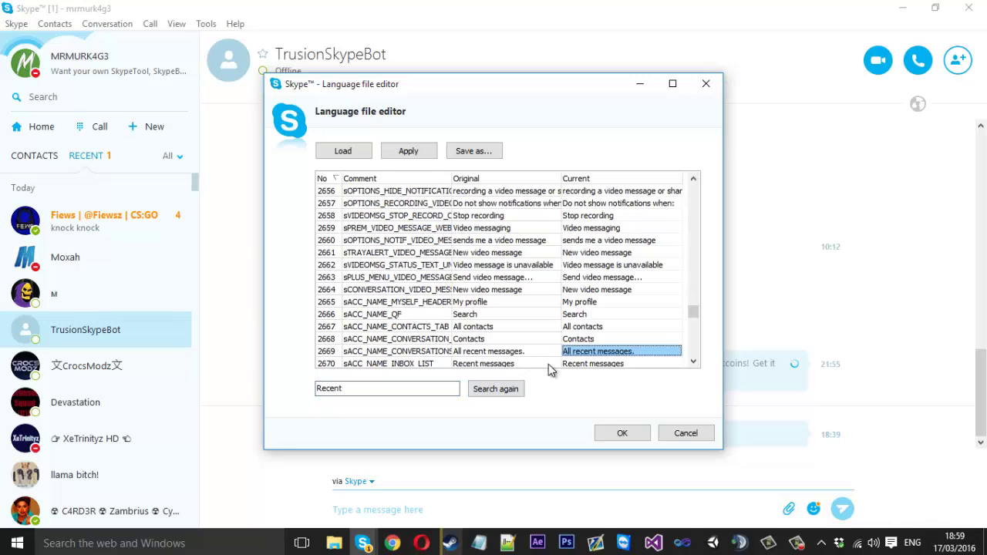
left_click(498, 391)
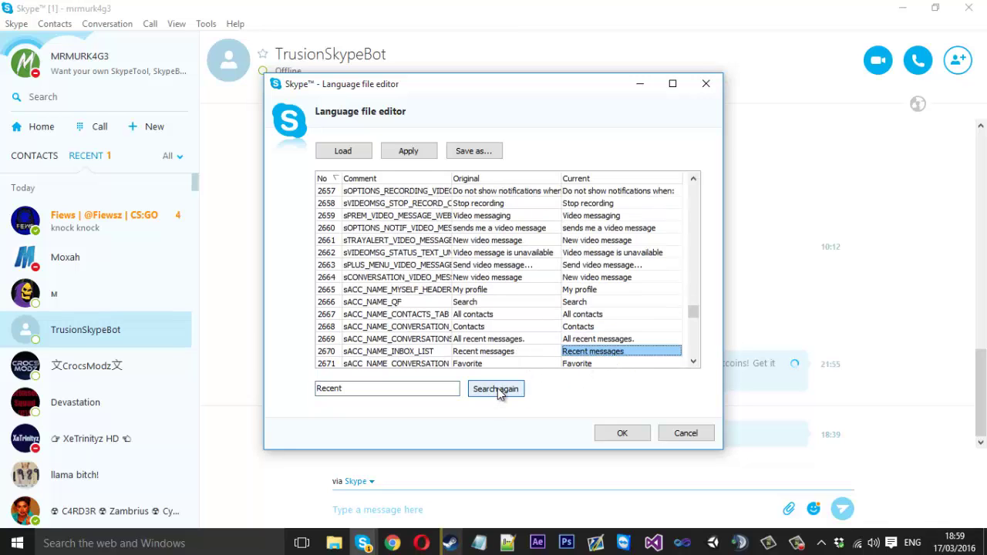
left_click(498, 391)
left_click(497, 390)
left_click(497, 390)
left_click(498, 391)
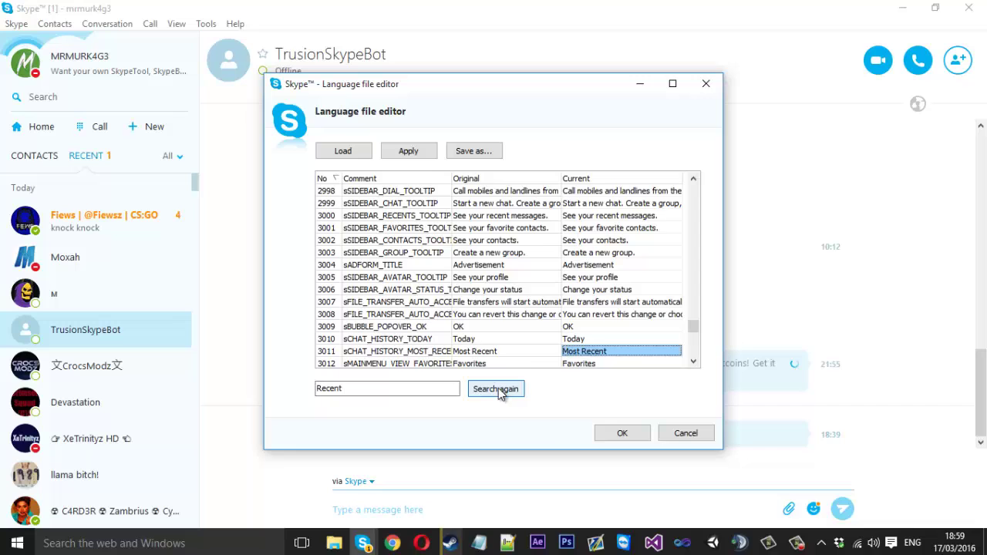
left_click(497, 390)
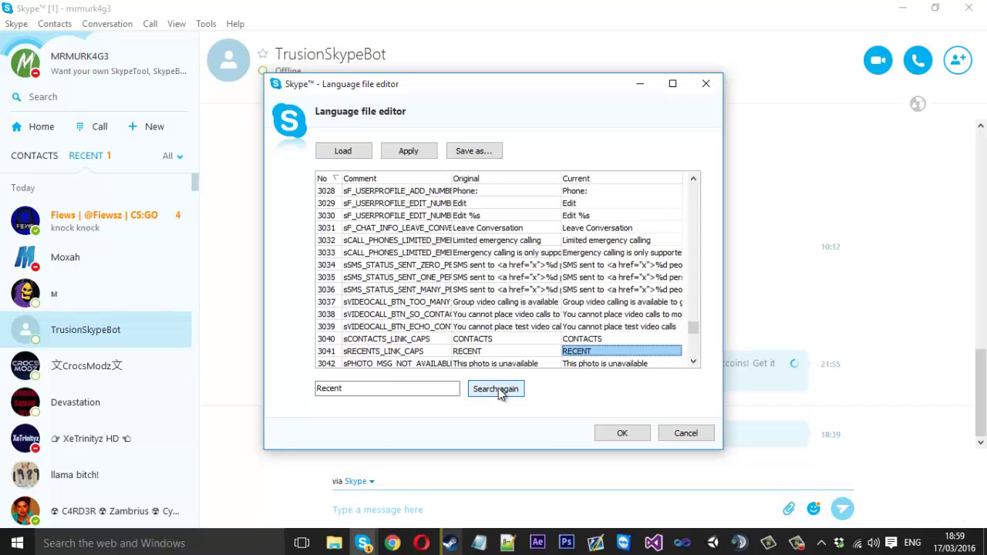
Change the current text of the sRECENTS_LINK_CAPS string to "Test" and apply it to the interface
double_click(595, 351)
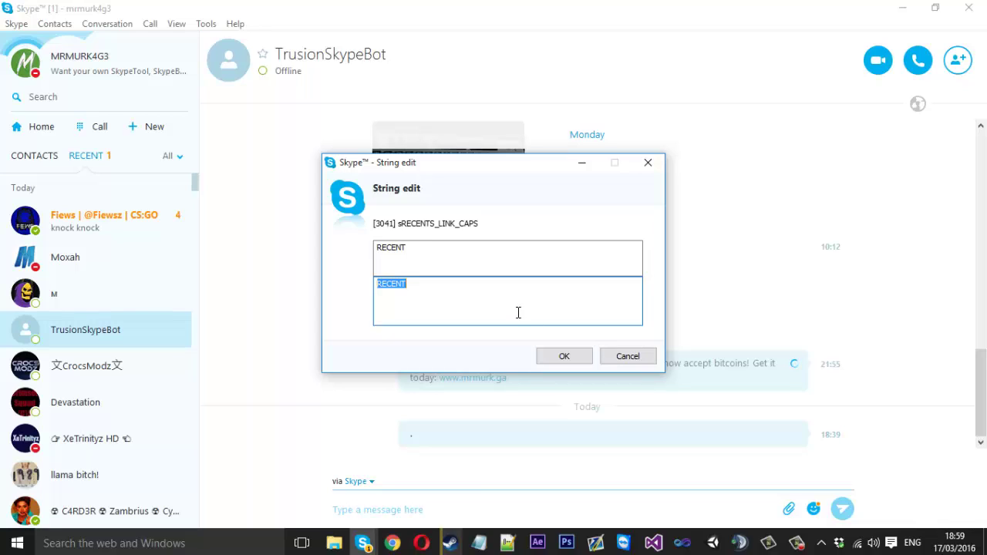
type("Test")
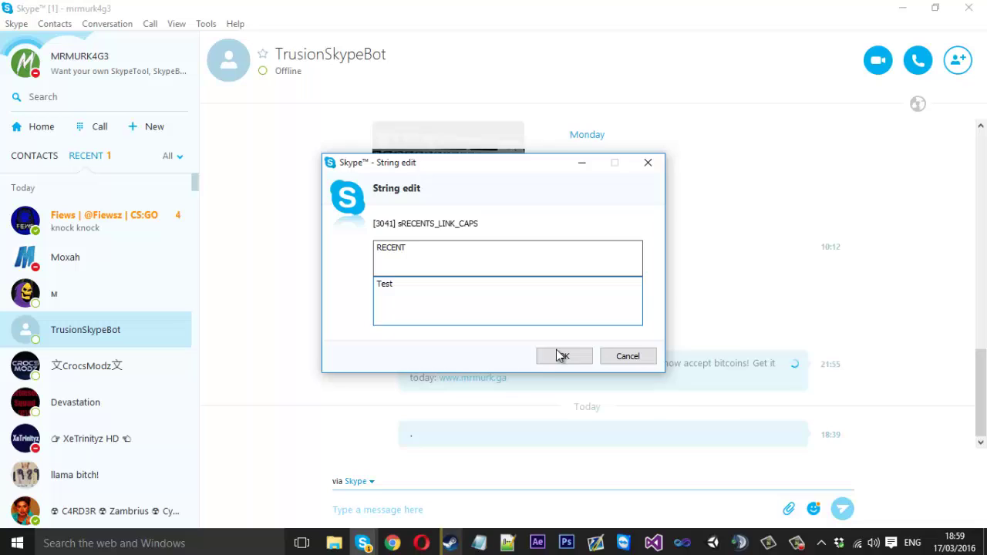
left_click(558, 355)
left_click(409, 152)
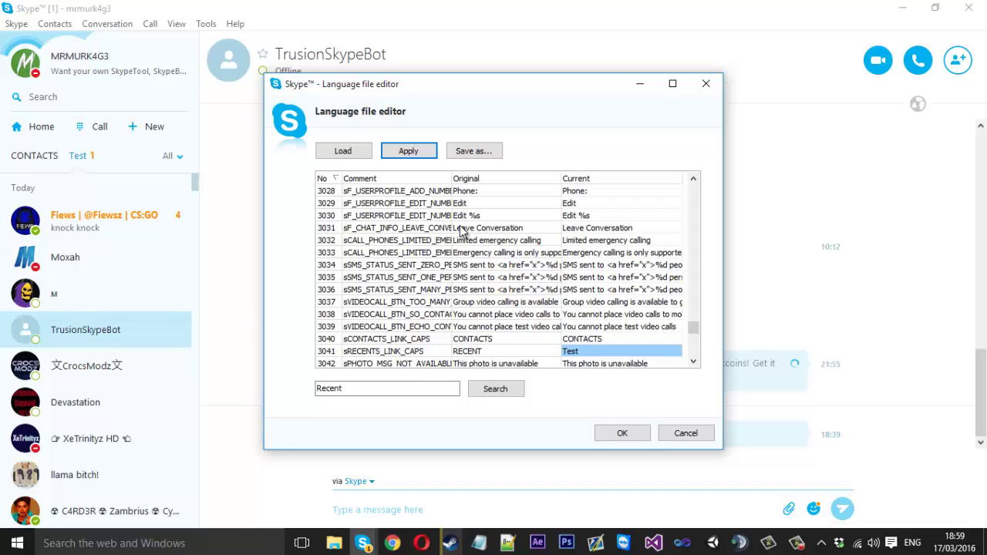
Accept the language edits and save them as a Skype language file named myLang
left_click(628, 437)
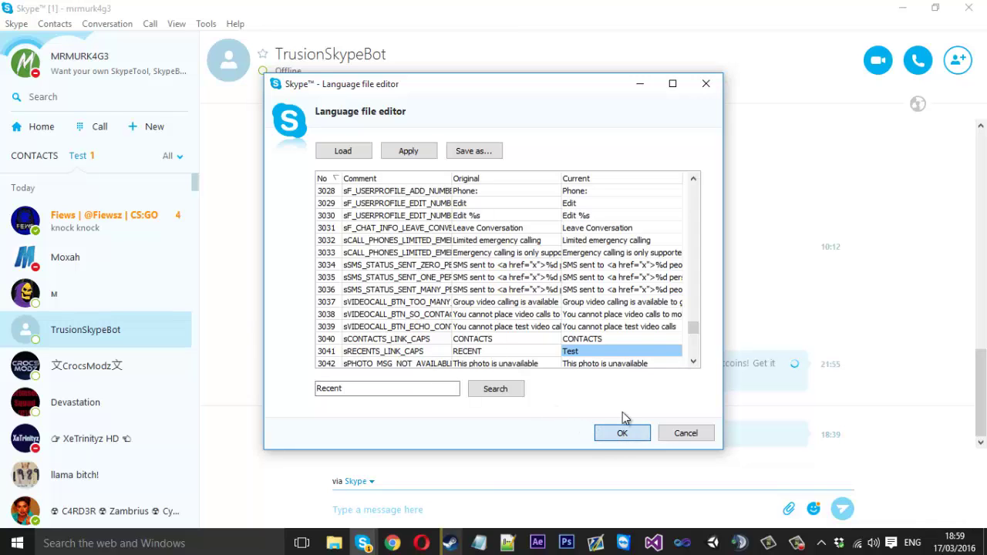
left_click(617, 432)
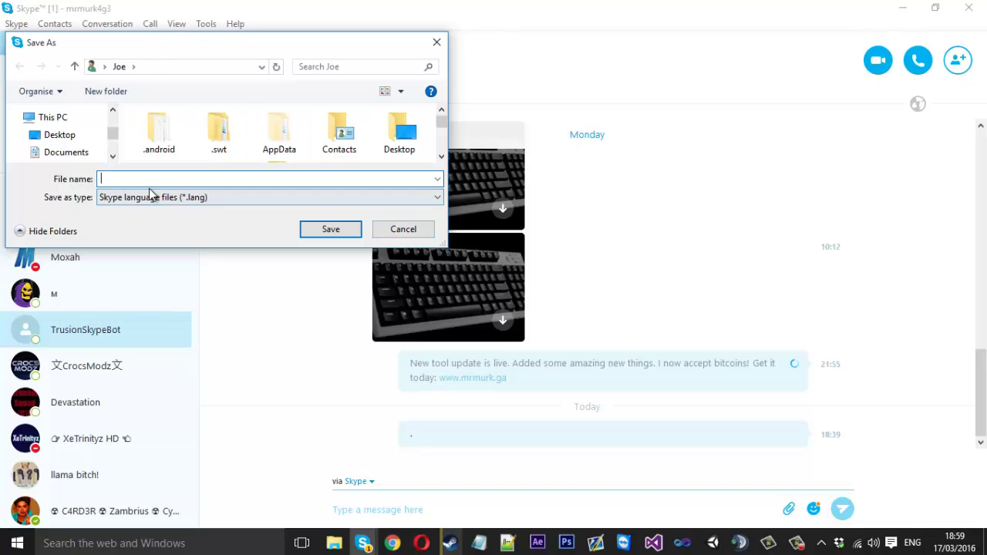
type("my")
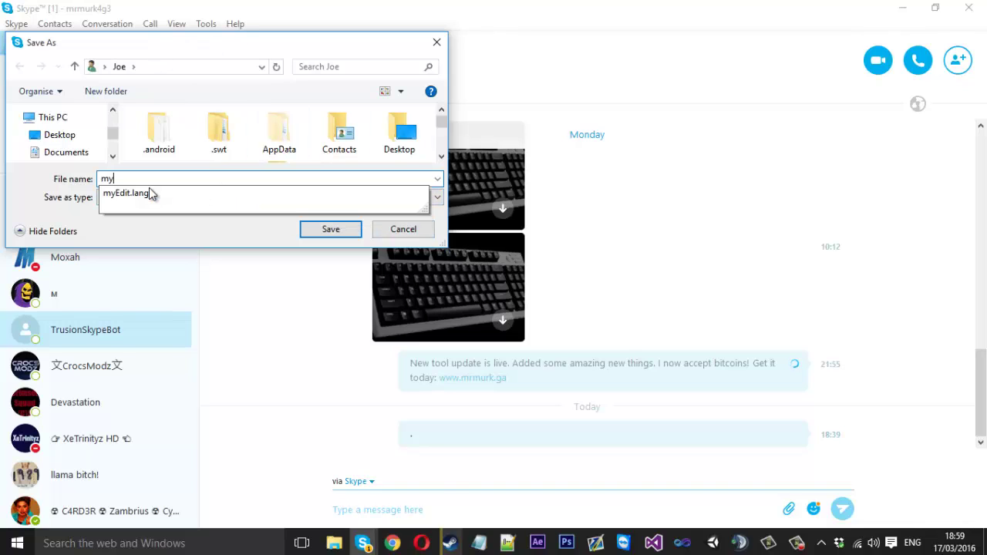
type("Lang")
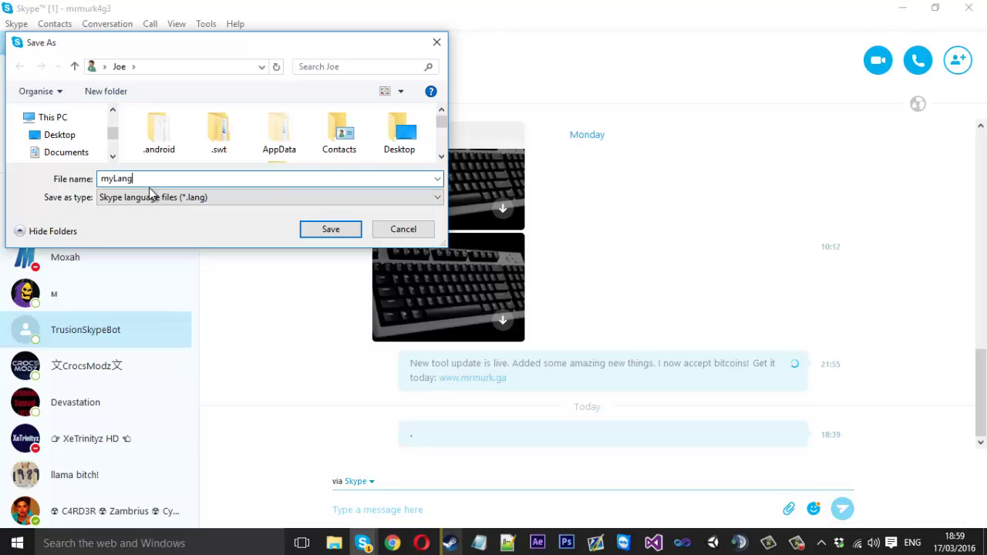
left_click(327, 228)
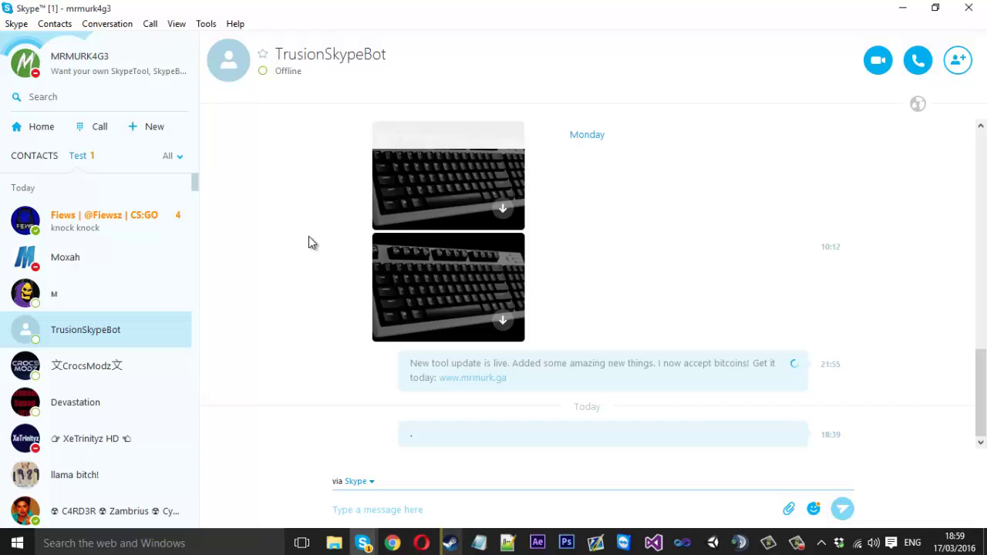
Load the saved Skype language file myLang.lang as the interface language
left_click(206, 24)
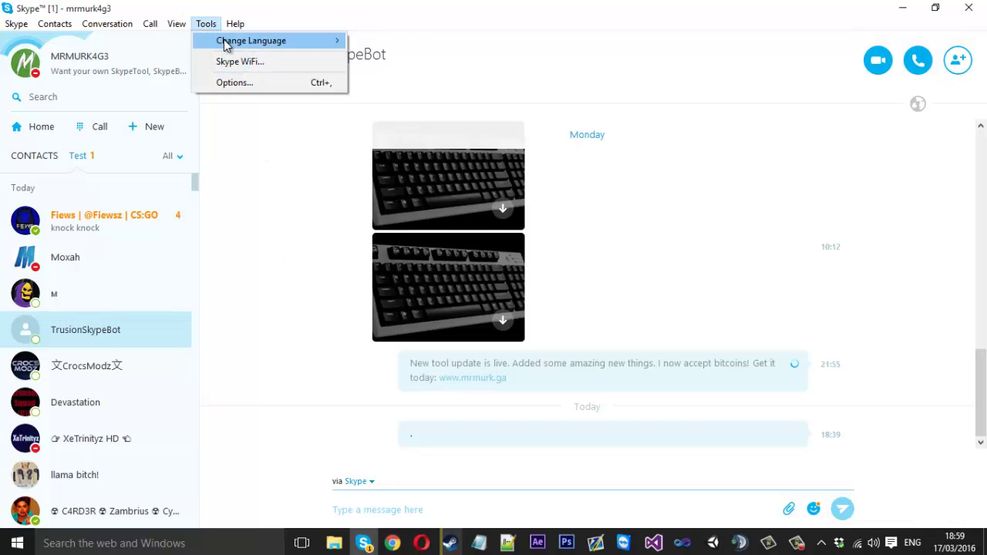
mouse_move(226, 41)
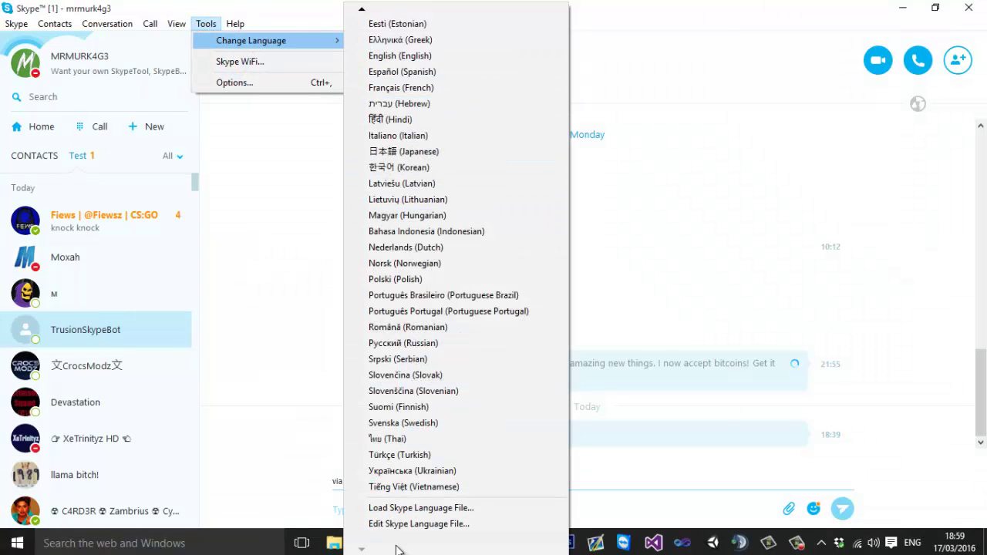
left_click(412, 510)
scroll(308, 162, "down", 5)
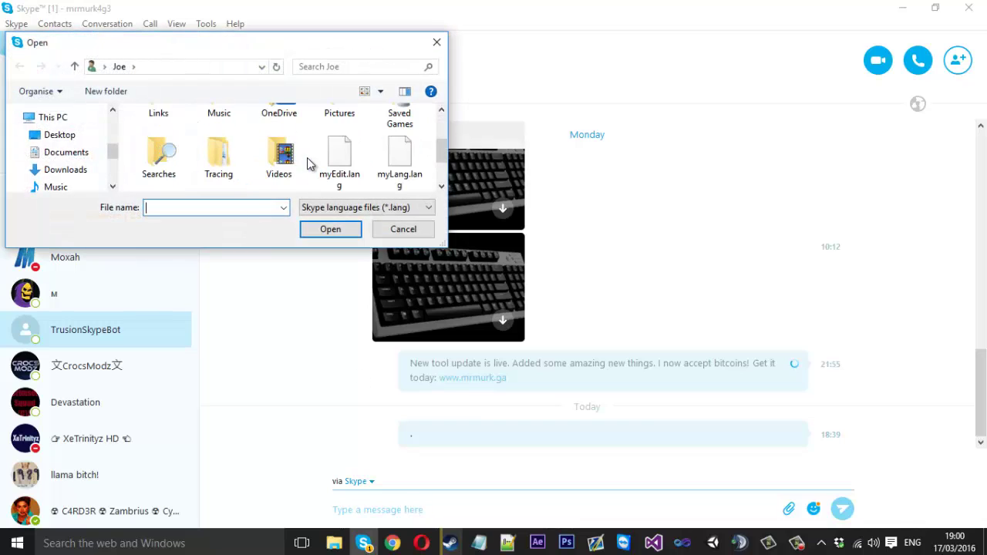
left_click(386, 176)
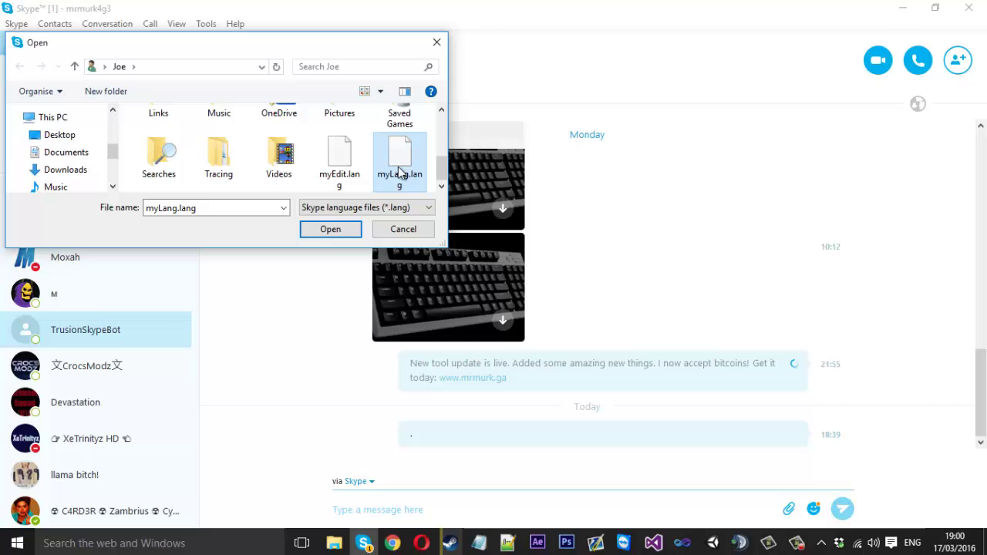
left_click(325, 232)
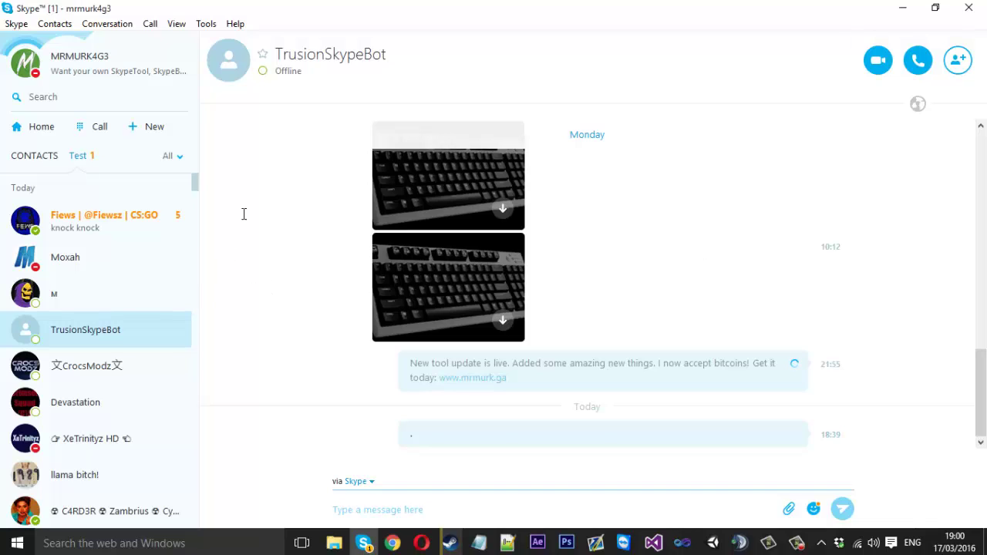
Check which interface language is active and which language file options are offered, leaving the selection as it is
scroll(529, 236, "up", 2)
scroll(529, 231, "down", 2)
left_click(206, 24)
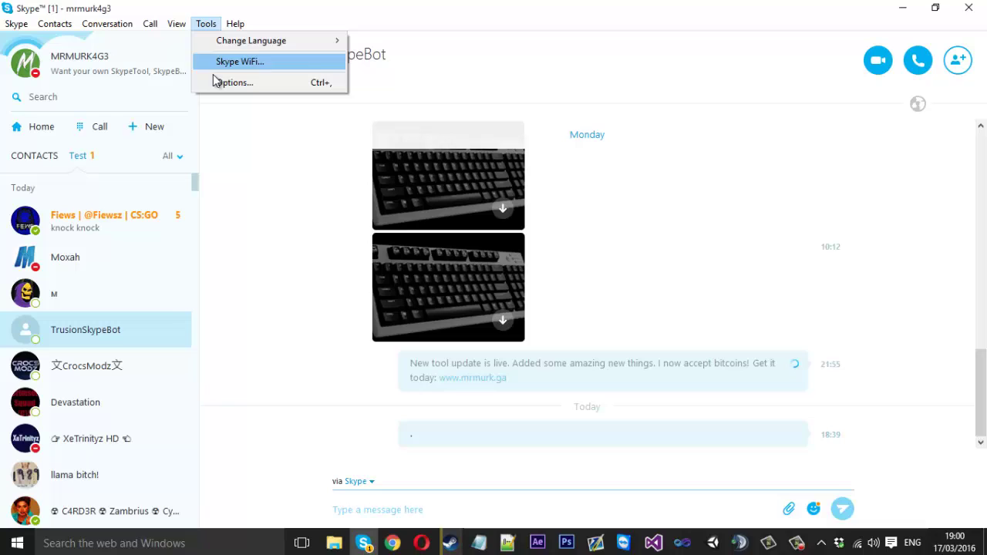
mouse_move(331, 42)
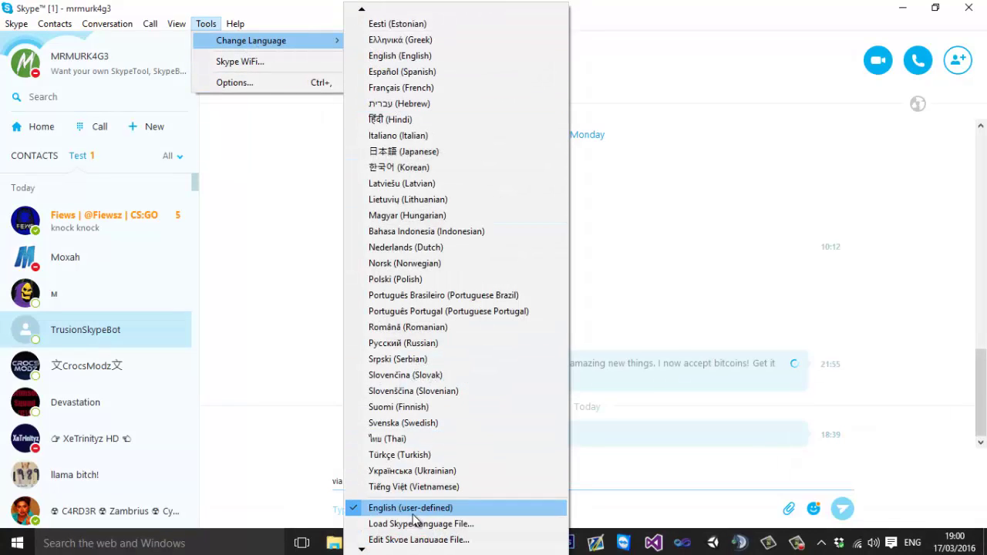
scroll(413, 521, "down", 1)
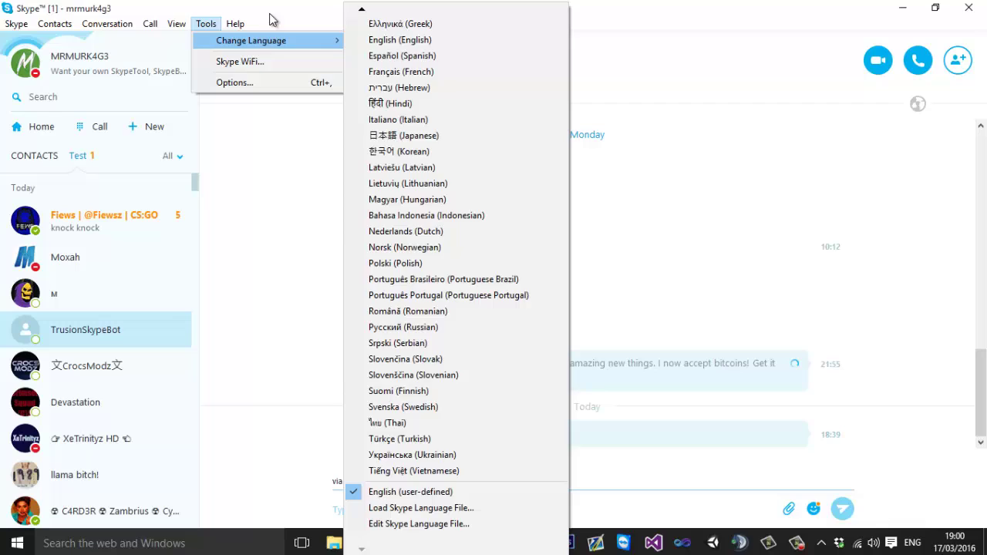
left_click(206, 23)
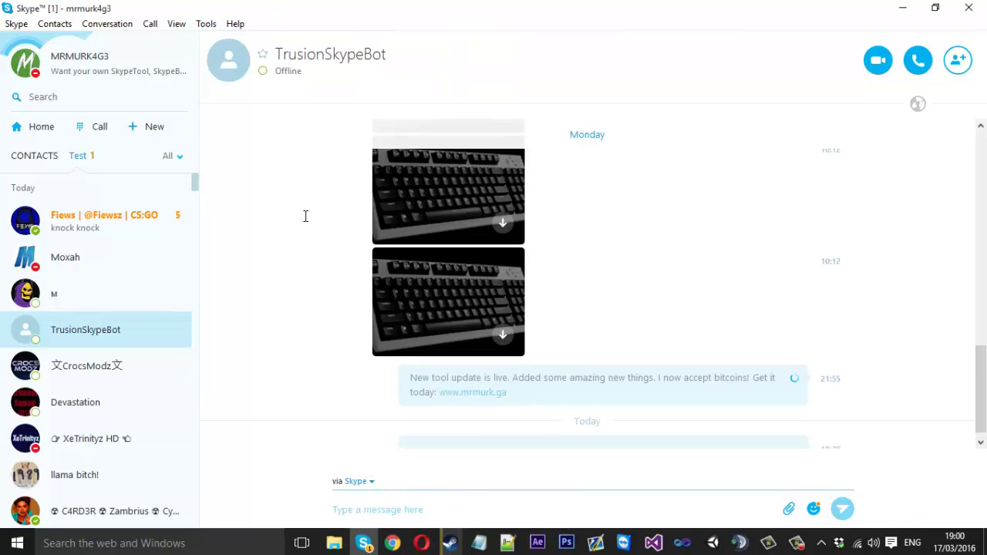